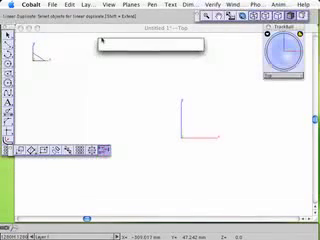
Step: Draw a Center-Point Circle centred on the Top view origin, with the palette moved to the top
drag(102, 42, 106, 40)
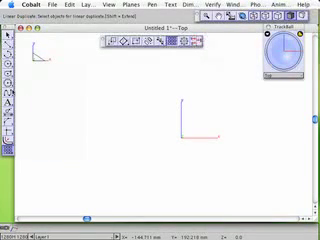
click(8, 64)
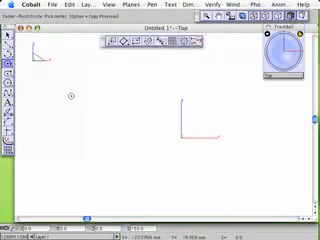
click(182, 137)
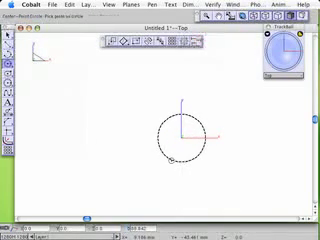
click(171, 159)
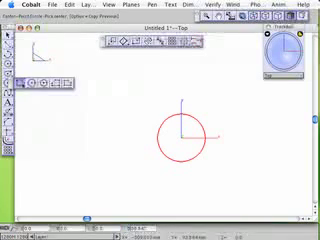
Step: Draw a rectangle to the upper left of the circle
drag(8, 82, 21, 82)
click(139, 120)
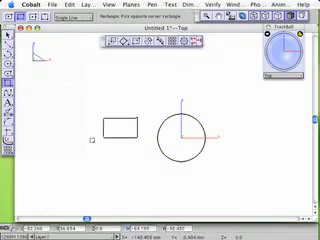
click(80, 147)
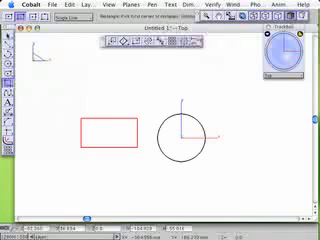
key(Escape)
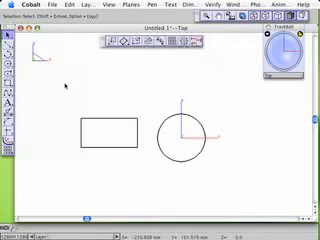
Step: Select the rectangle and drag it higher, above the circle
drag(65, 88, 148, 172)
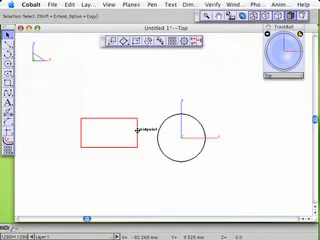
mouse_move(137, 131)
mouse_down()
mouse_move(157, 134)
mouse_move(129, 109)
mouse_up()
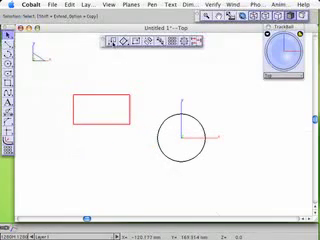
click(112, 41)
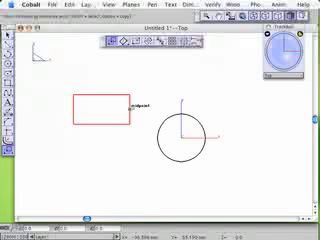
Step: Move the rectangle's right-edge midpoint onto the circle's left quadrant point
click(129, 106)
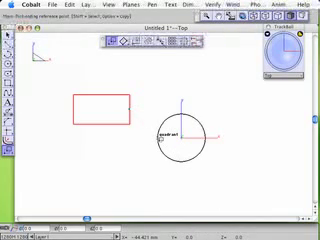
click(160, 138)
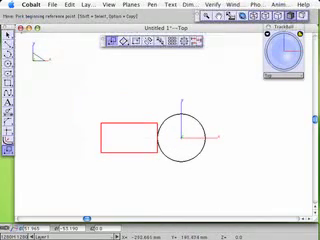
Step: Move the circle from its centre to the rectangle's centre using midpoint tracking
key(Escape)
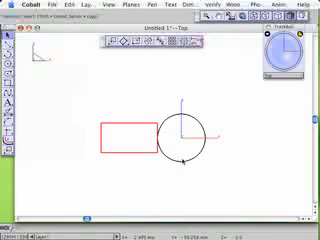
click(182, 164)
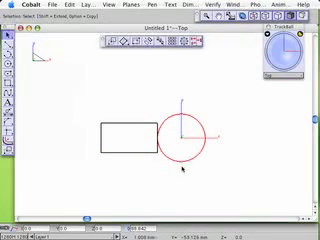
key(m)
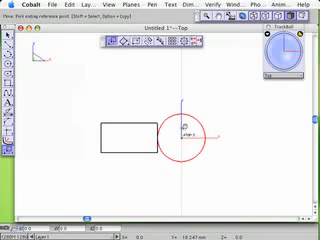
click(158, 134)
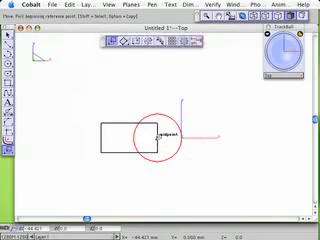
click(158, 134)
click(129, 122)
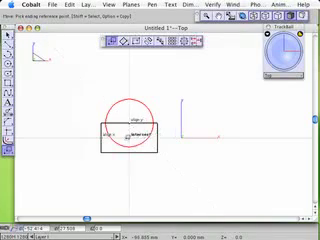
click(130, 136)
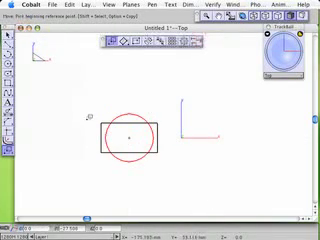
click(8, 35)
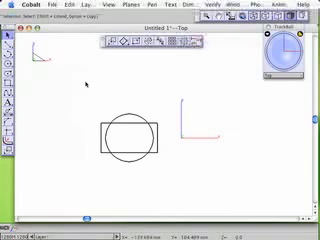
Step: Rotate the selected circle and rectangle 90° about the rectangle's corner
click(122, 42)
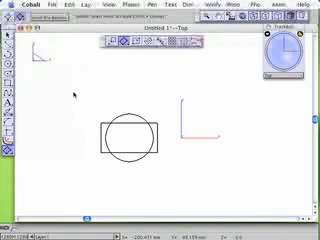
drag(73, 94, 175, 187)
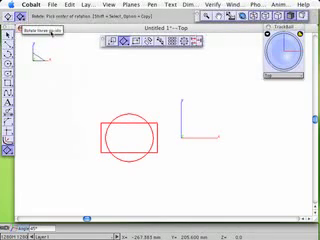
click(158, 120)
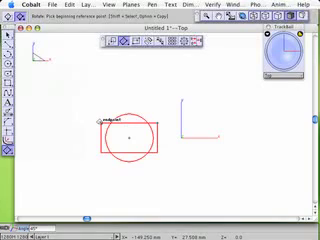
click(101, 121)
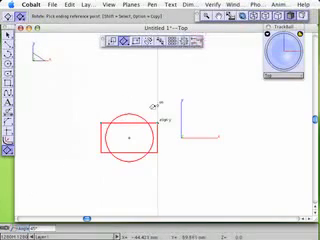
click(157, 78)
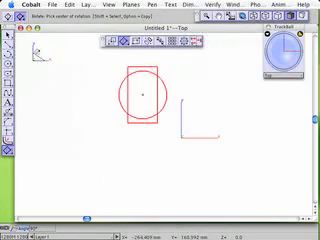
Step: Redo the rotation about the rectangle's corner, undoing a stray turn, so it stands upright
key(space)
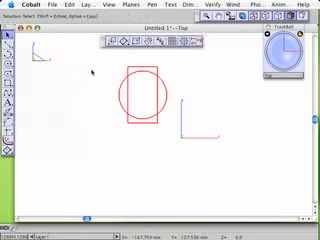
click(90, 68)
drag(96, 60, 160, 91)
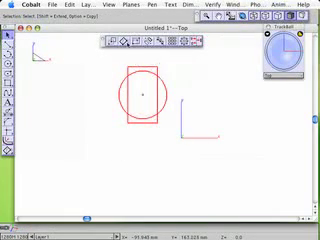
click(111, 41)
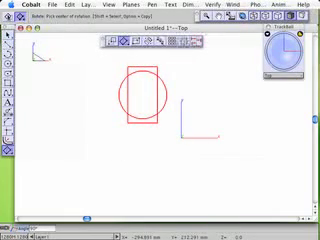
click(33, 57)
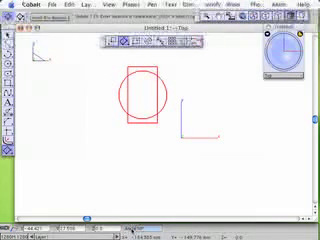
click(158, 122)
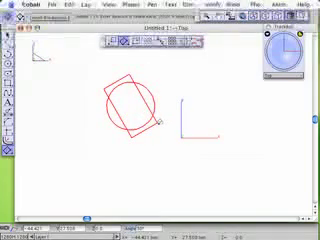
click(159, 121)
key(ctrl+z)
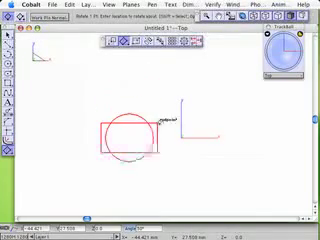
click(101, 121)
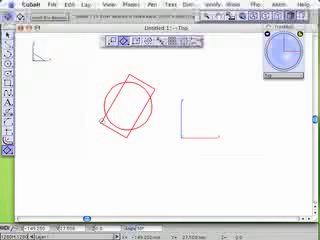
click(101, 121)
key(space)
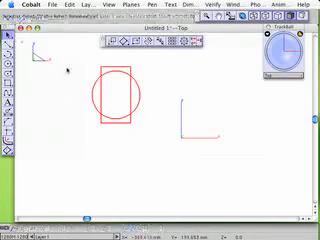
Step: Drag the circle and rectangle together onto the axis corner
click(68, 70)
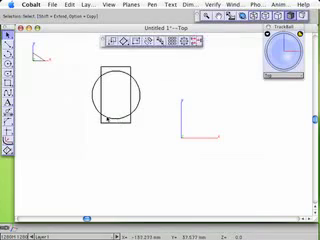
drag(83, 60, 109, 118)
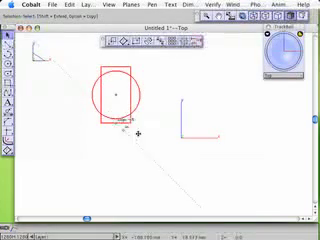
drag(138, 133, 183, 136)
click(91, 118)
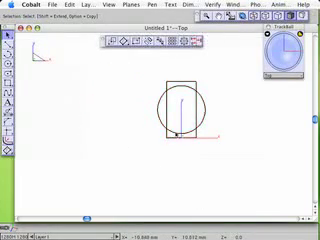
Step: Move the circle straight up so it sits on the rectangle's top edge
click(176, 133)
drag(8, 148, 18, 150)
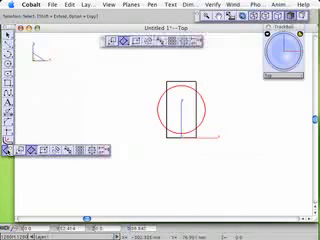
click(182, 129)
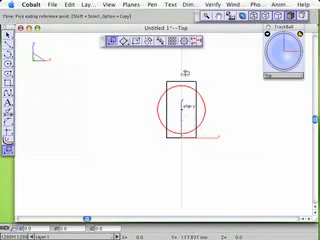
click(182, 74)
click(172, 41)
drag(167, 93, 224, 101)
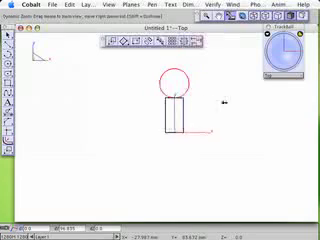
Step: Copy the stacked circle-and-rectangle figure to the left using Move with Option
click(8, 35)
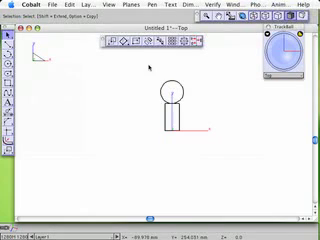
drag(163, 101, 198, 142)
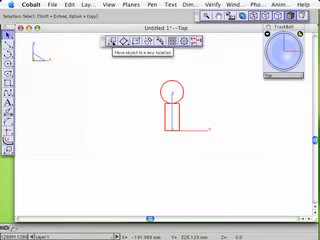
click(111, 42)
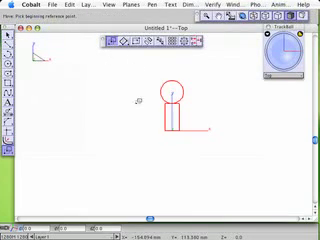
click(171, 128)
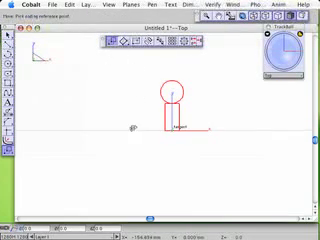
click(132, 128)
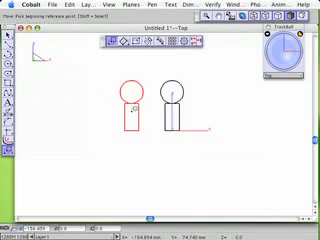
Step: Scale the right-hand figure to half size, anchored at its base
click(9, 36)
click(66, 72)
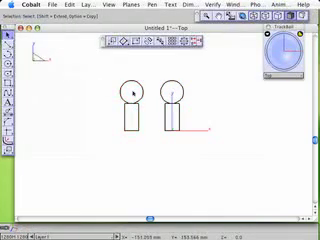
drag(156, 74, 190, 142)
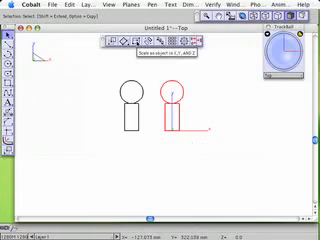
click(136, 42)
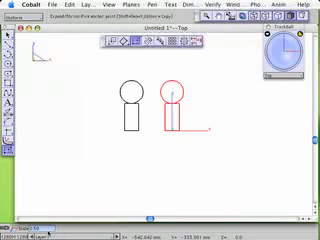
key(BackSpace)
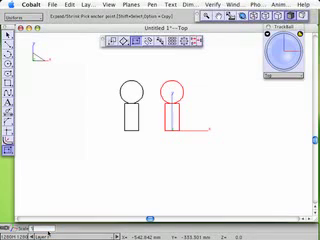
text(1.)
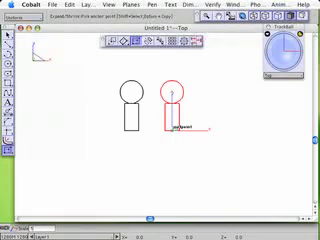
click(172, 129)
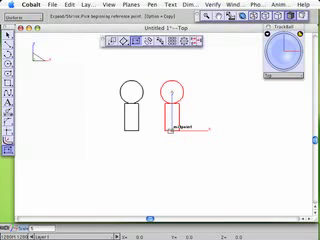
click(172, 92)
click(172, 110)
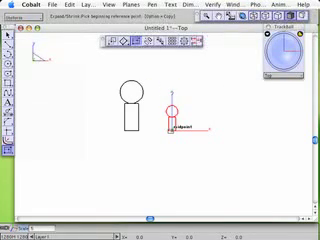
key(space)
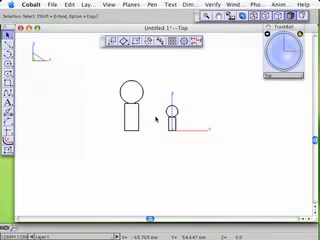
Step: Copy the small figure straight up from its base corner to stack it
drag(160, 100, 188, 138)
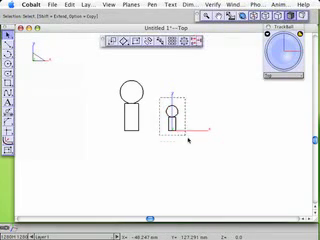
key(ctrl+m)
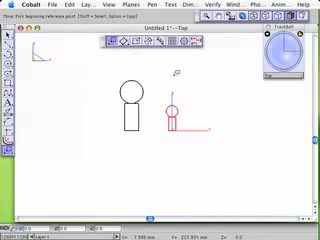
click(172, 128)
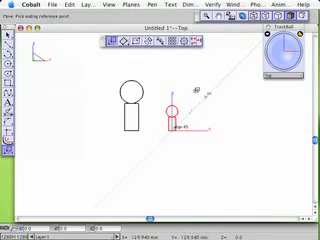
click(175, 100)
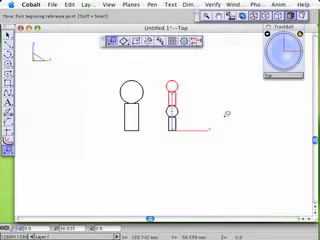
key(Escape)
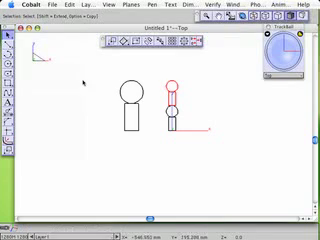
click(83, 82)
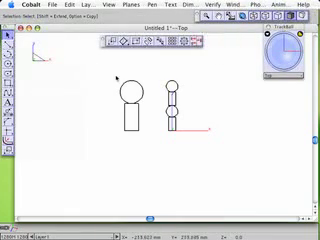
drag(105, 68, 155, 146)
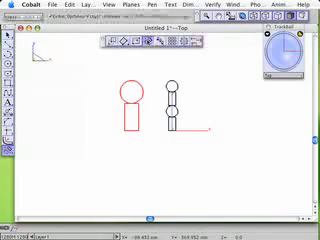
click(138, 129)
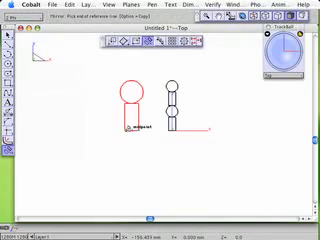
click(124, 129)
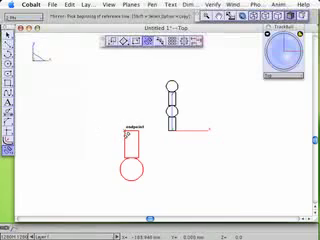
click(125, 131)
click(139, 131)
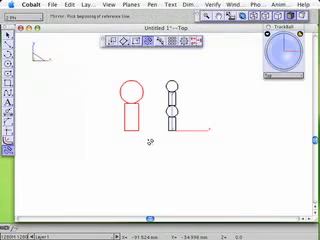
Step: Mirror a copy of the figure downward across a horizontal line under its base
click(149, 139)
click(103, 140)
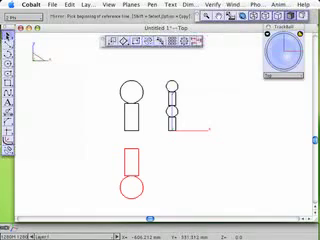
click(8, 36)
Step: Mirror the upper-left figure from its rectangle's bottom into a flipped copy on its left
mouse_move(110, 72)
mouse_down()
mouse_move(114, 106)
mouse_move(153, 139)
mouse_up()
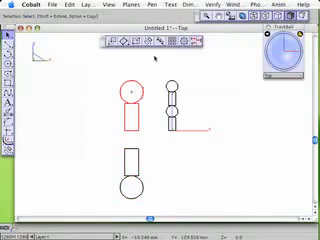
click(125, 130)
alt+click(96, 105)
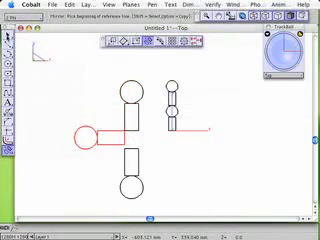
Step: Select several of the figures together and begin mirroring them
key(Escape)
mouse_move(49, 62)
mouse_down()
mouse_move(147, 191)
mouse_move(147, 199)
mouse_up()
key(m)
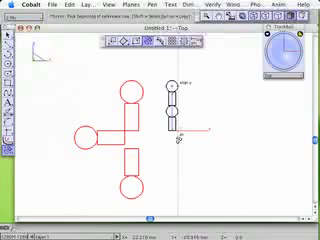